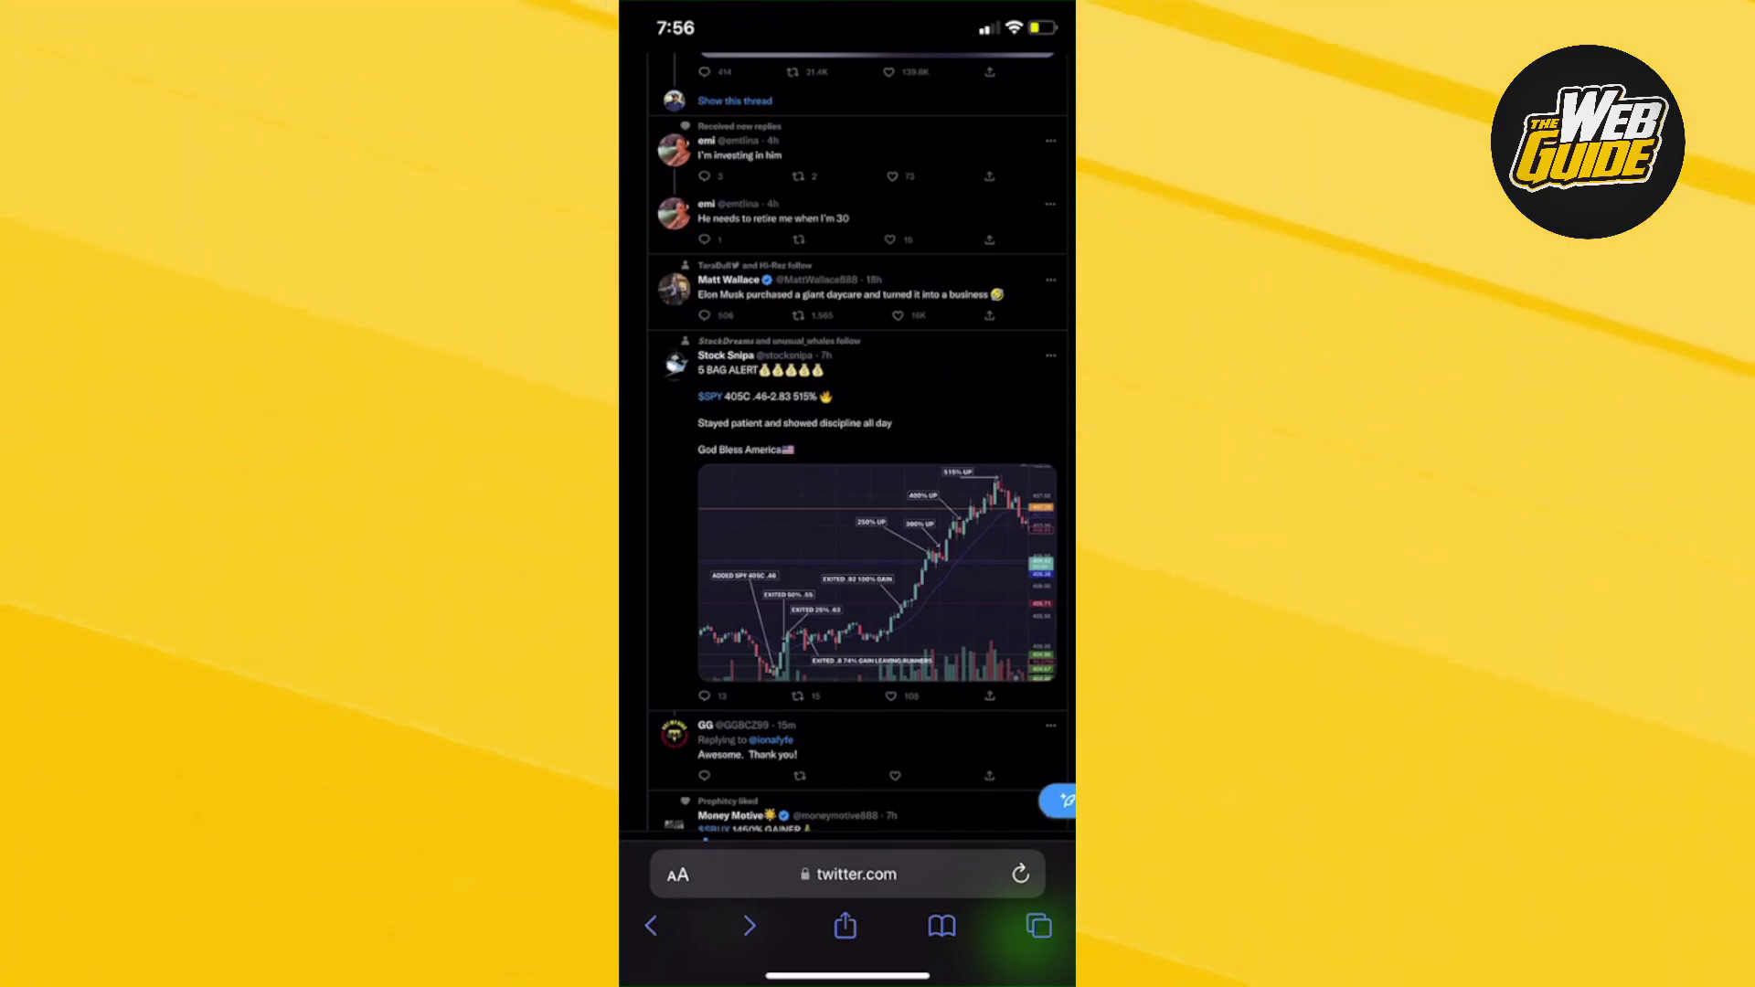
pyautogui.scroll(3, 847, 453)
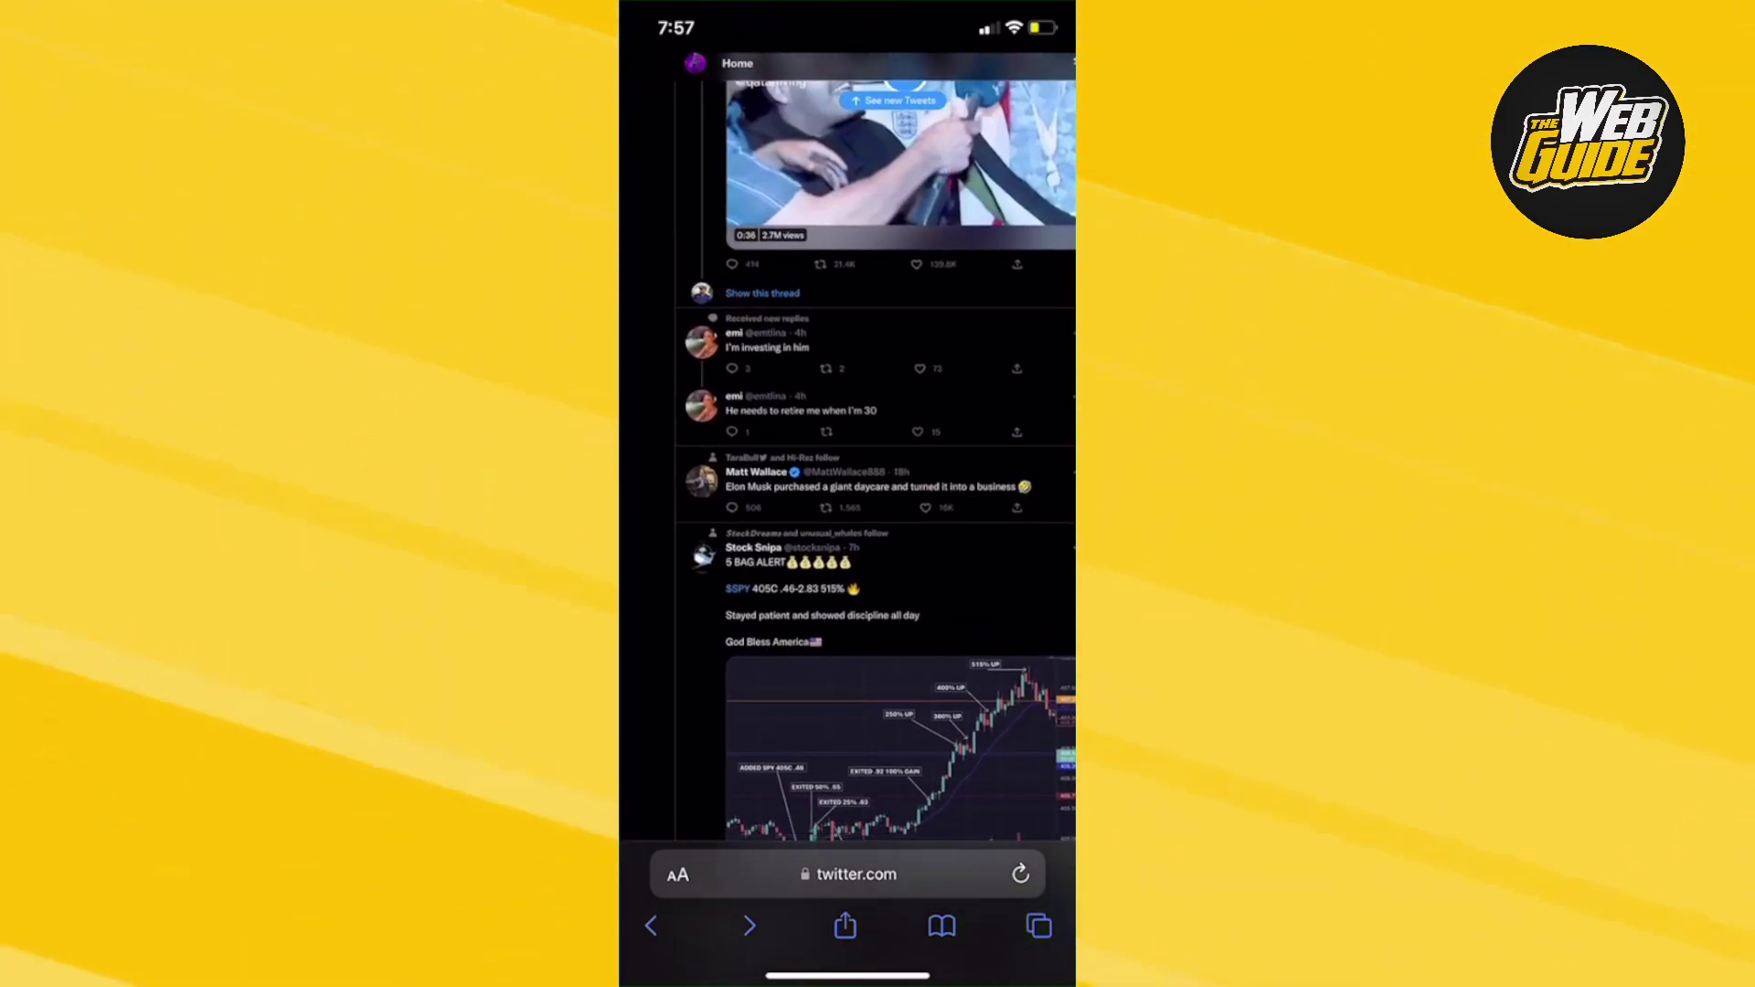
pyautogui.scroll(5, 848, 453)
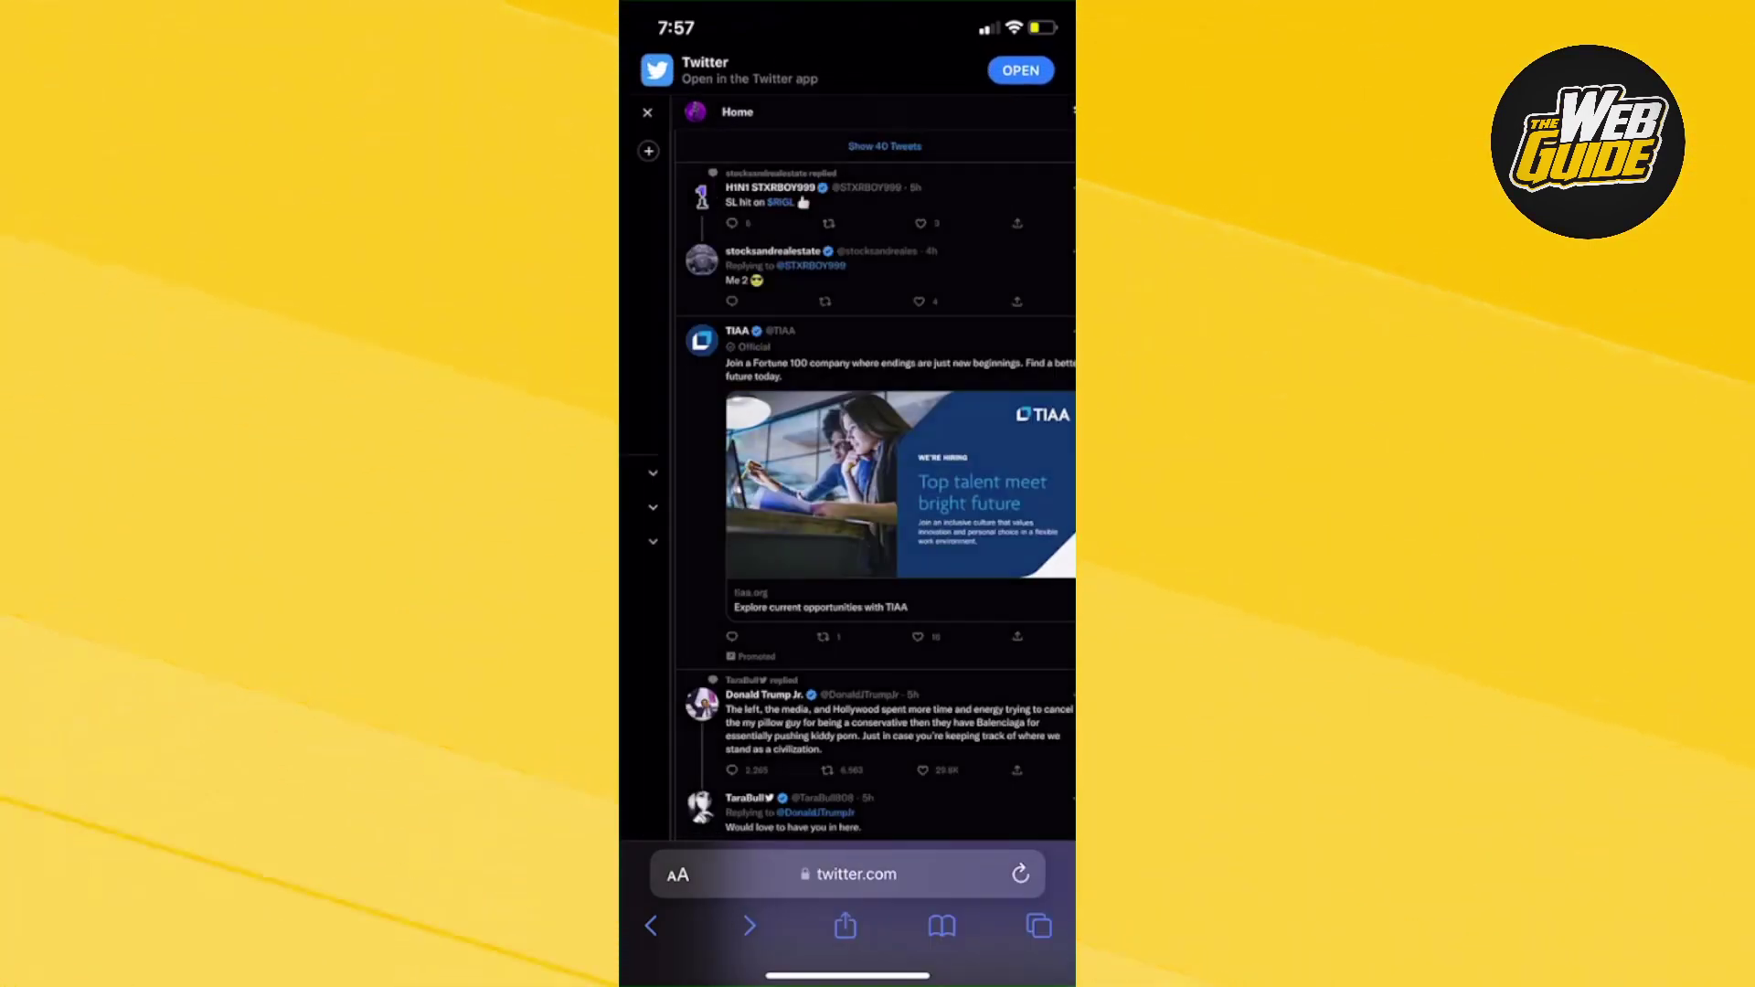
# From the profile avatar menu, go to Settings and Support, then Settings and privacy.
pyautogui.click(700, 111)
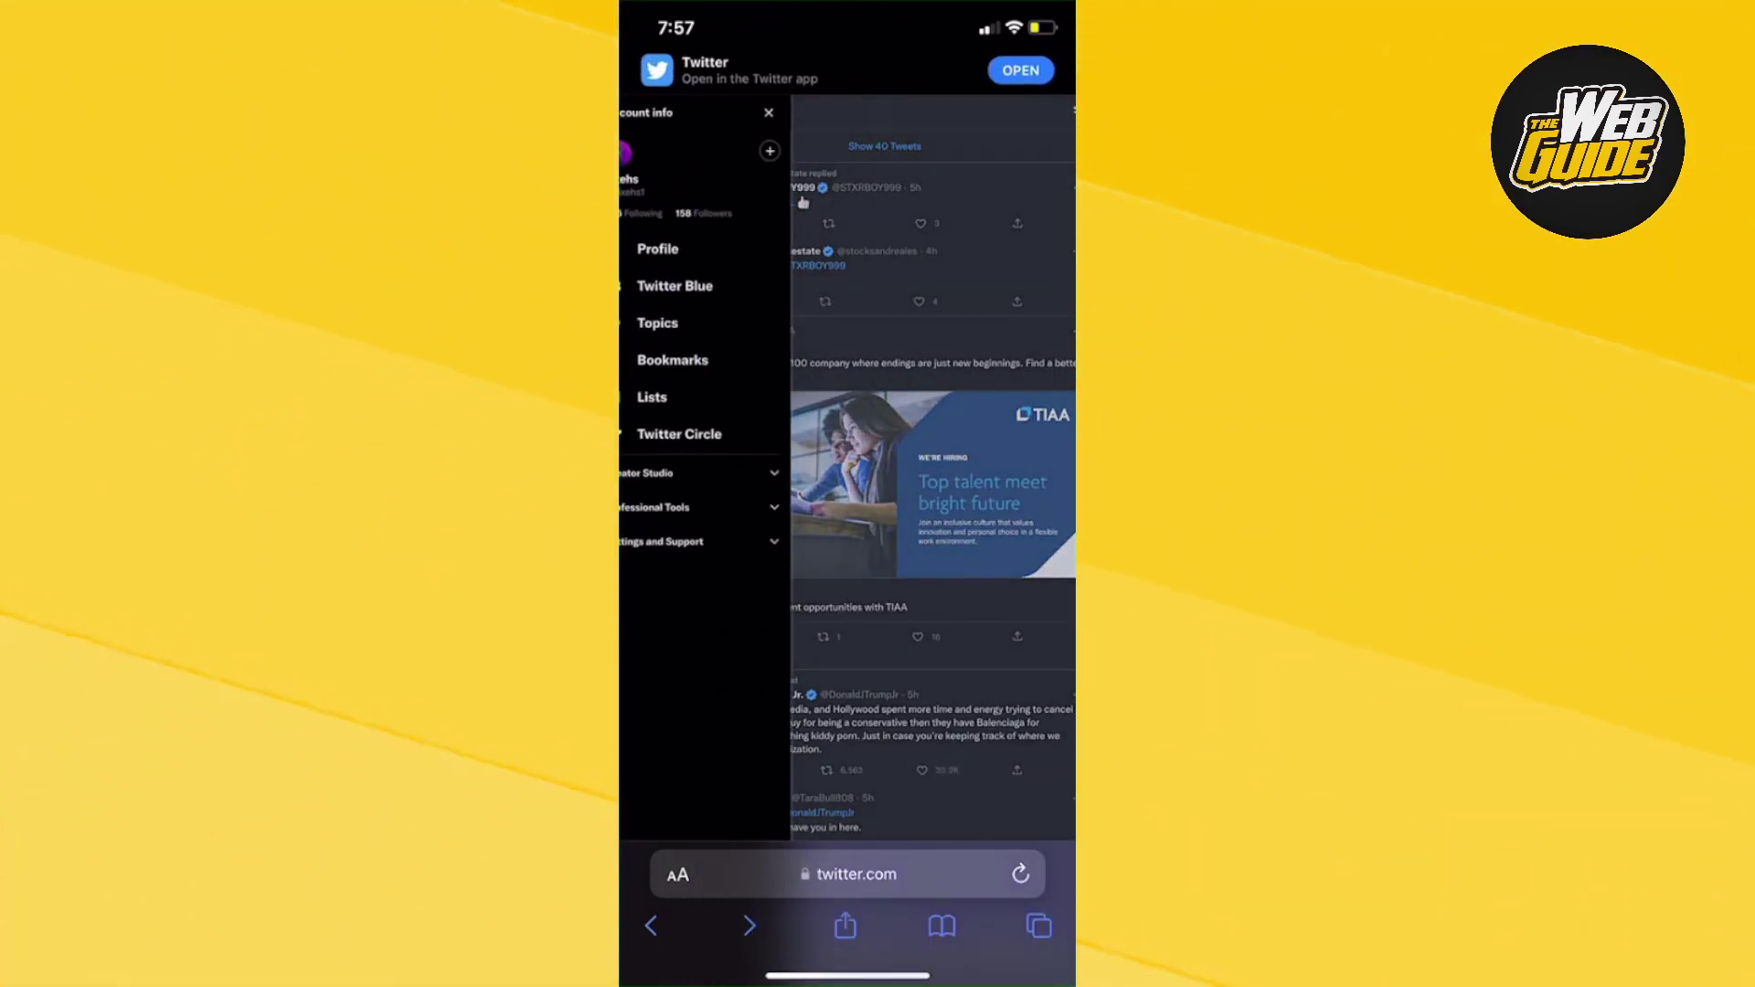
pyautogui.click(700, 541)
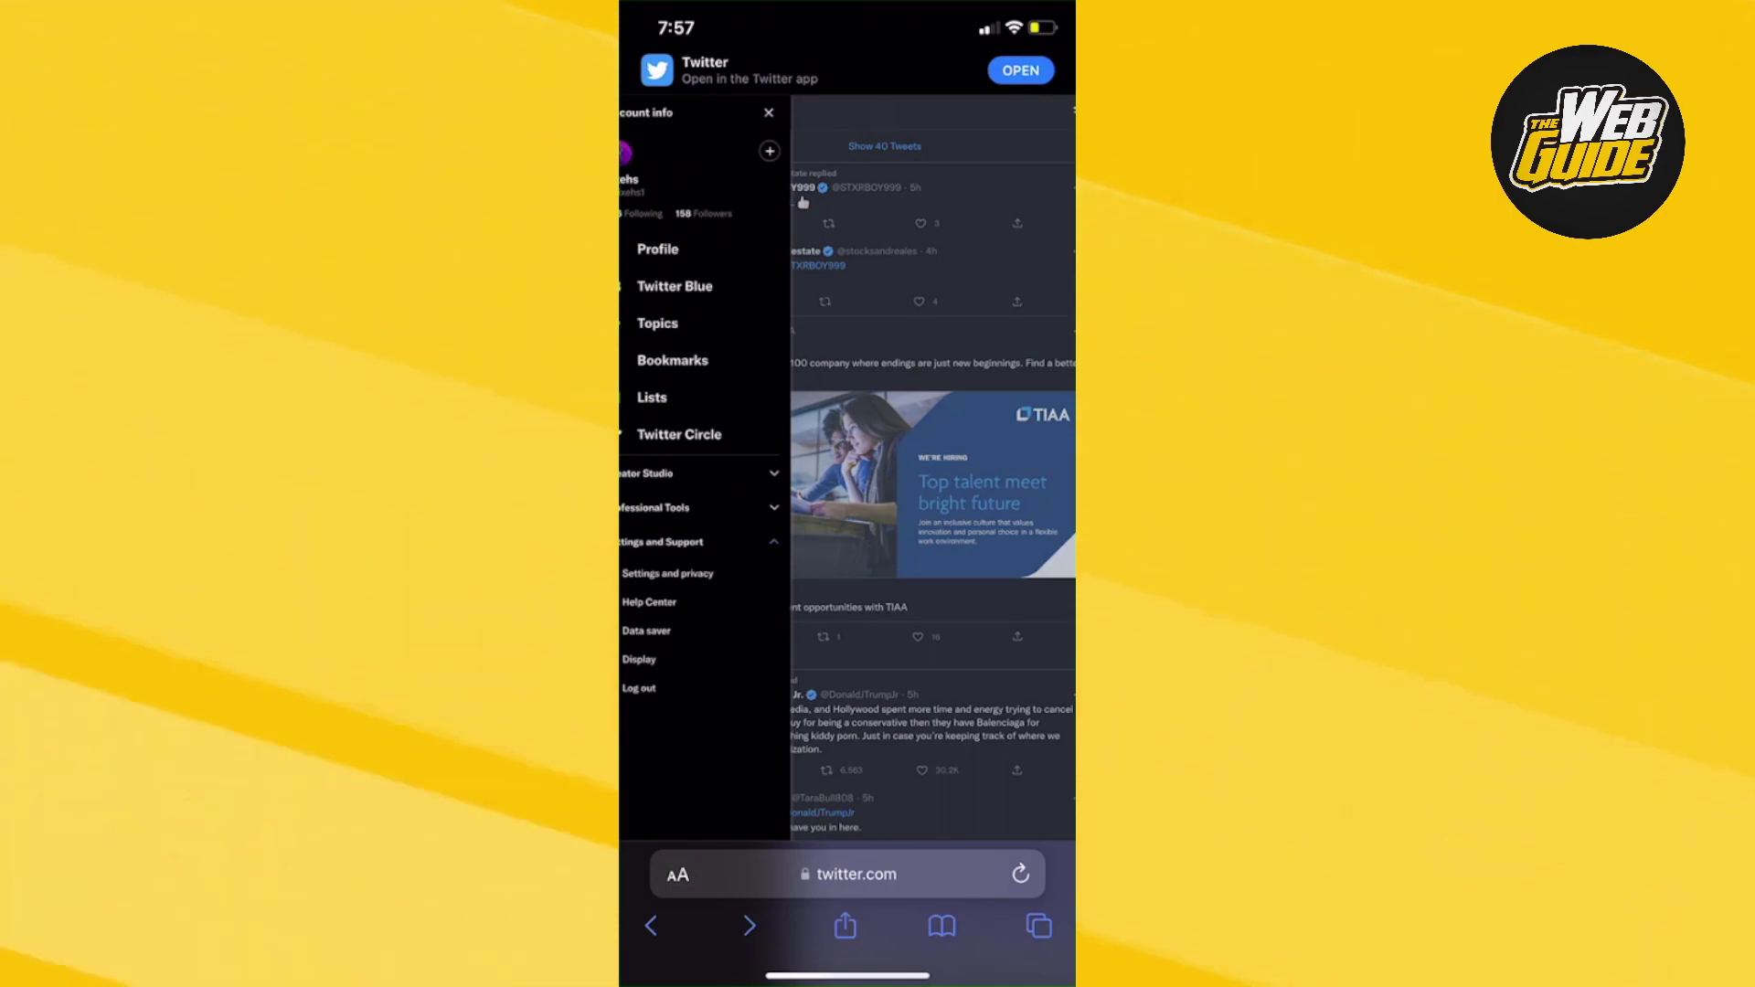
pyautogui.click(669, 573)
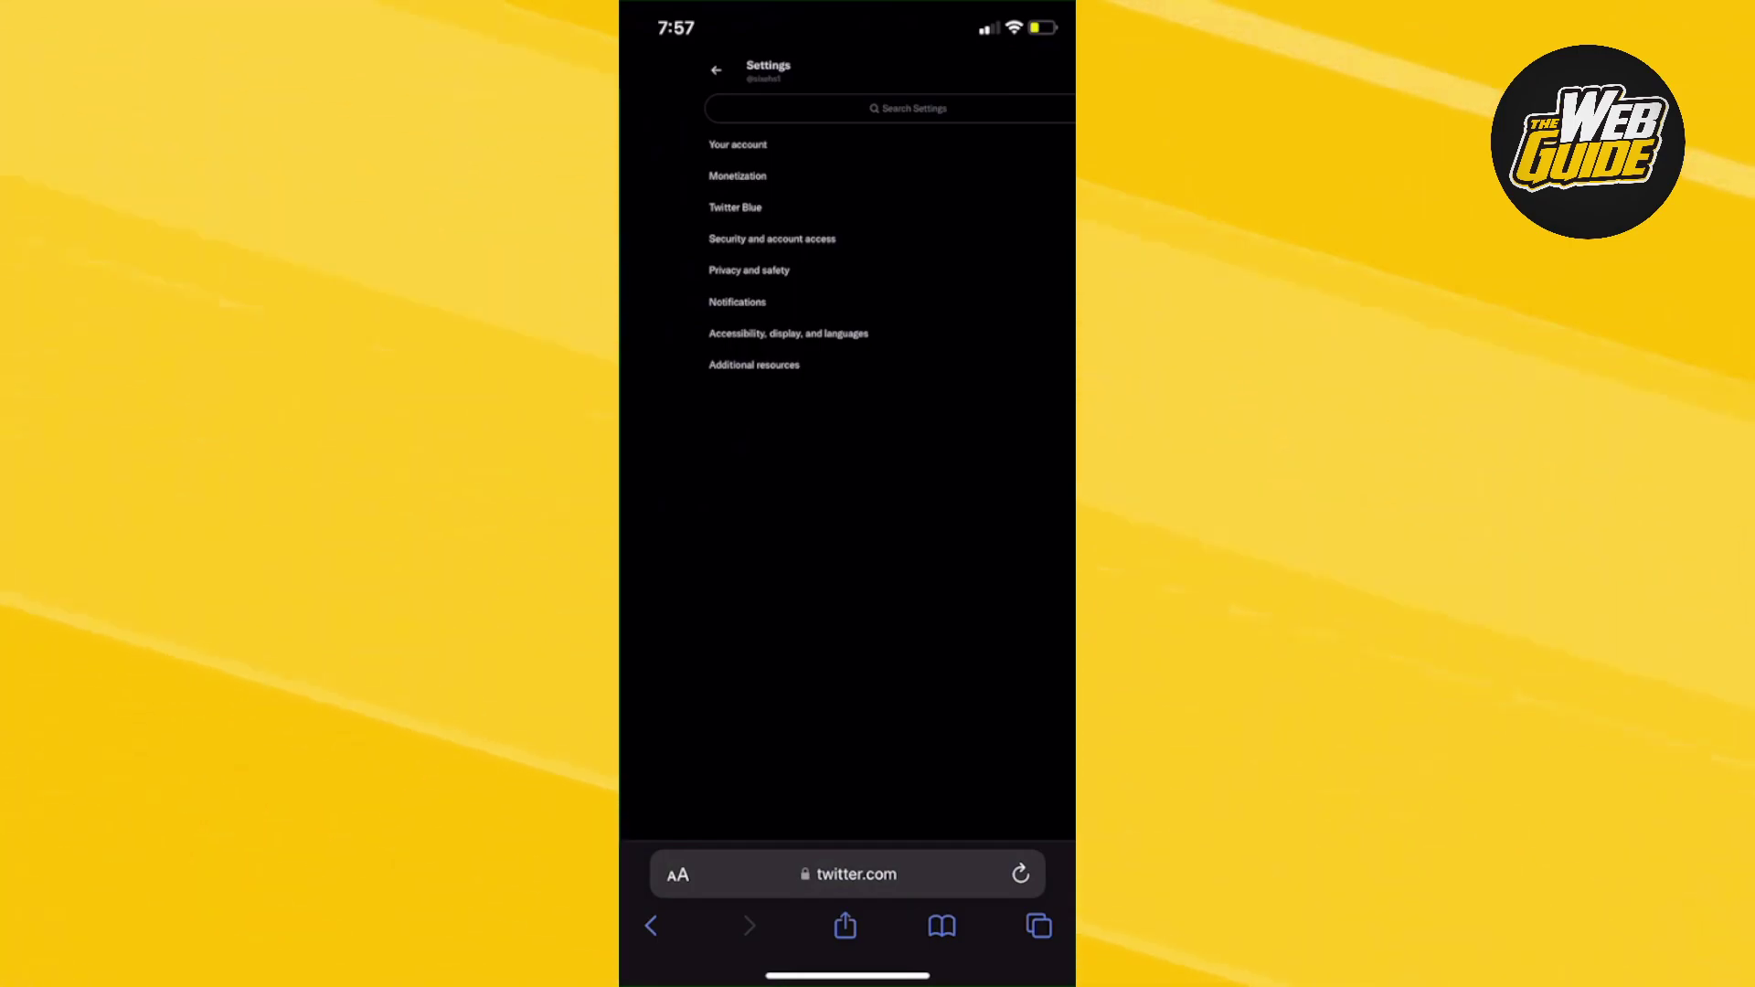
# Open the Content you see page to view the sensitive-media option.
pyautogui.click(749, 270)
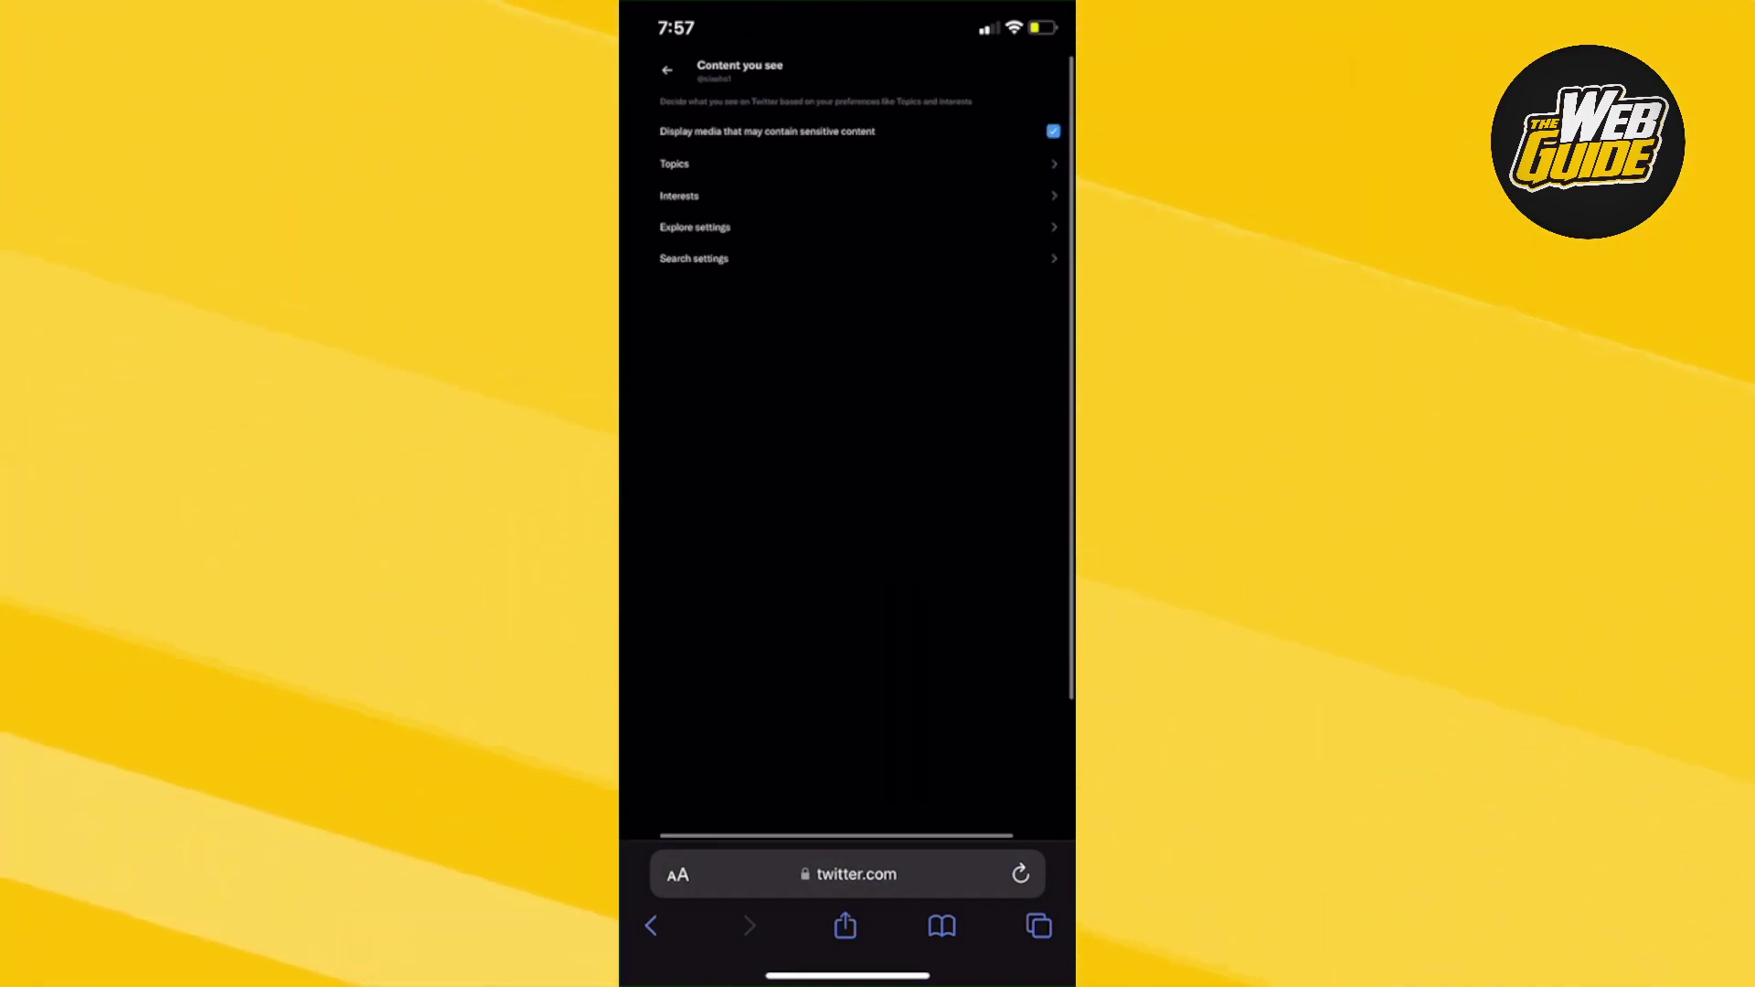
pyautogui.scroll(3, 847, 164)
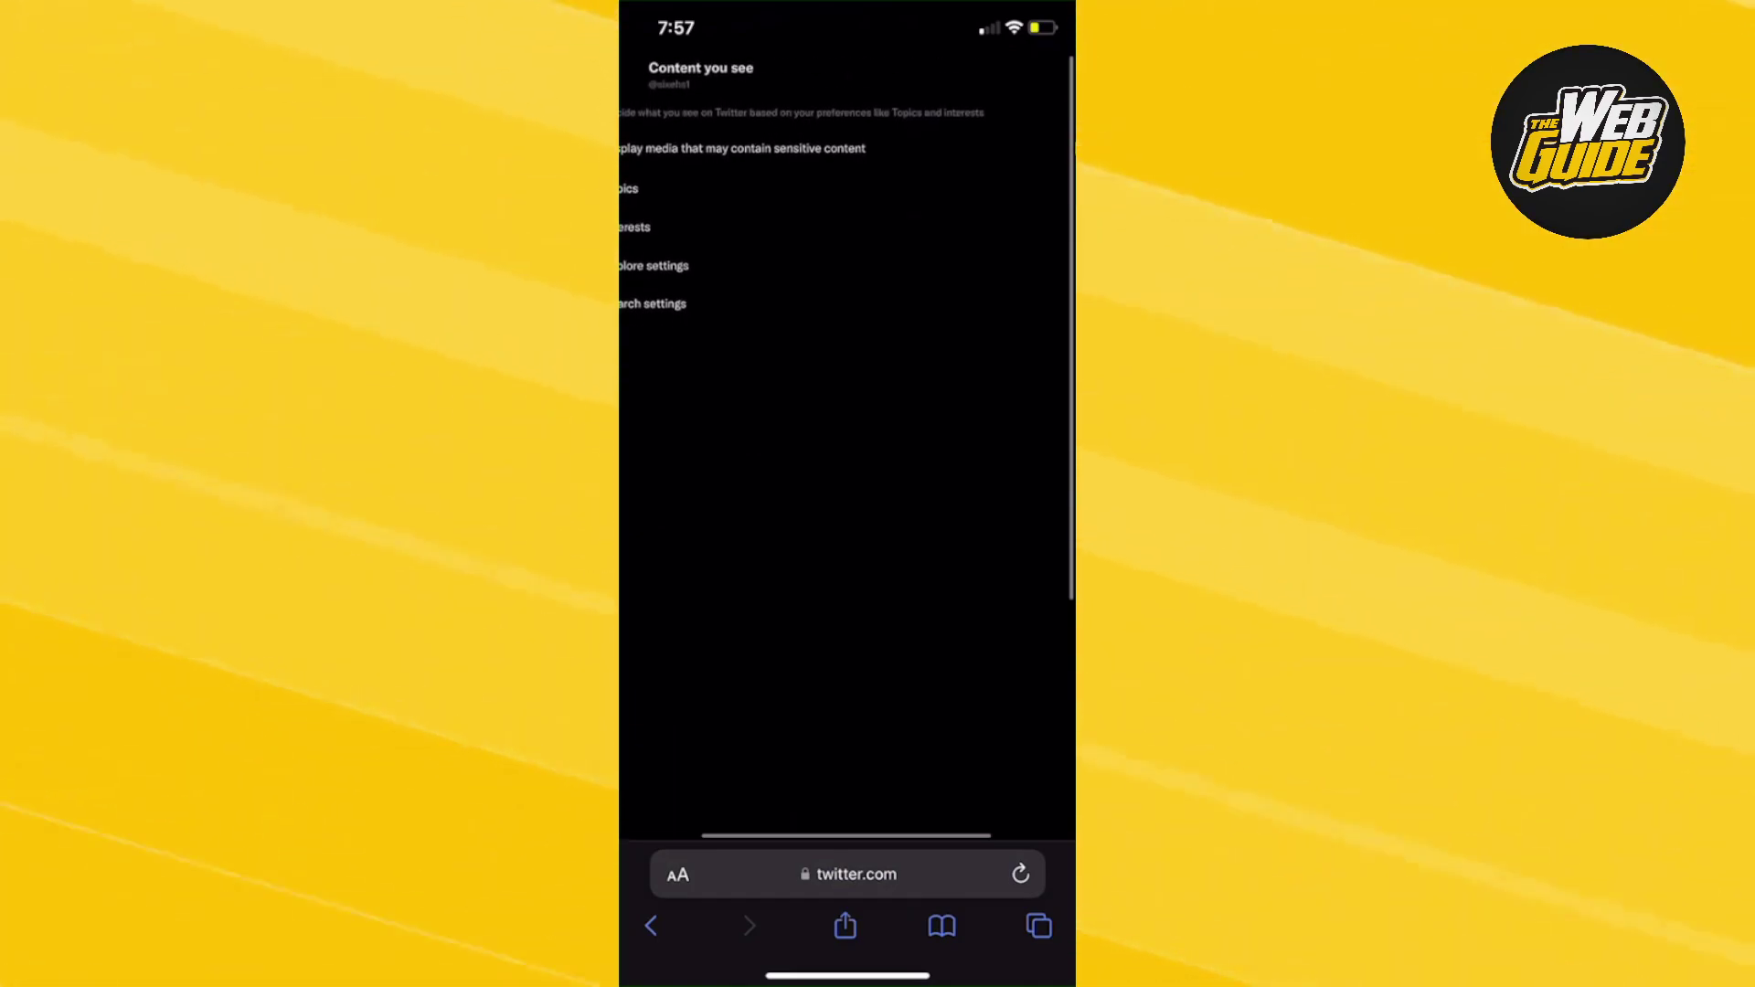